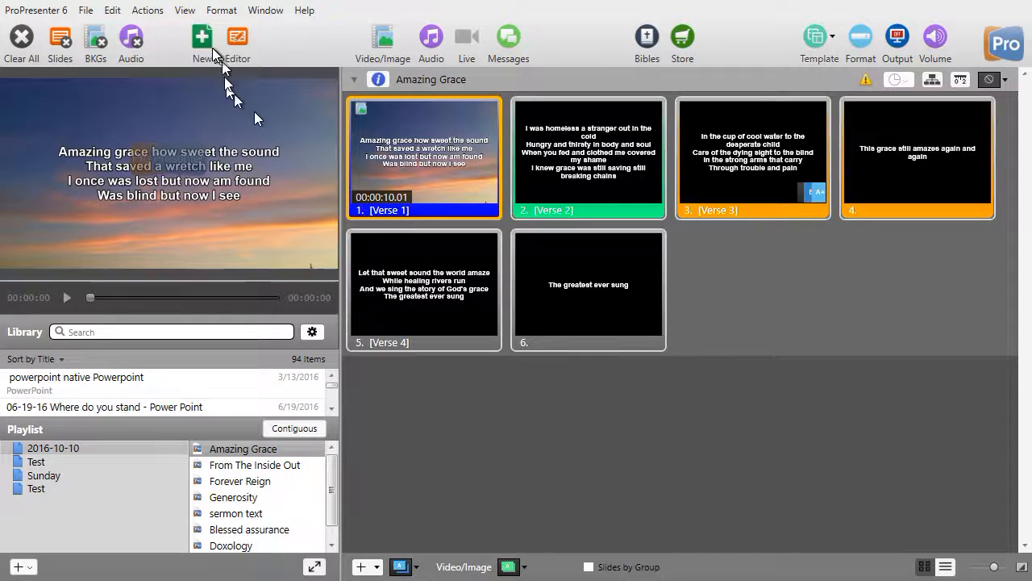
Open the Messages window and set the message transition to Fade Black
left_click(184, 10)
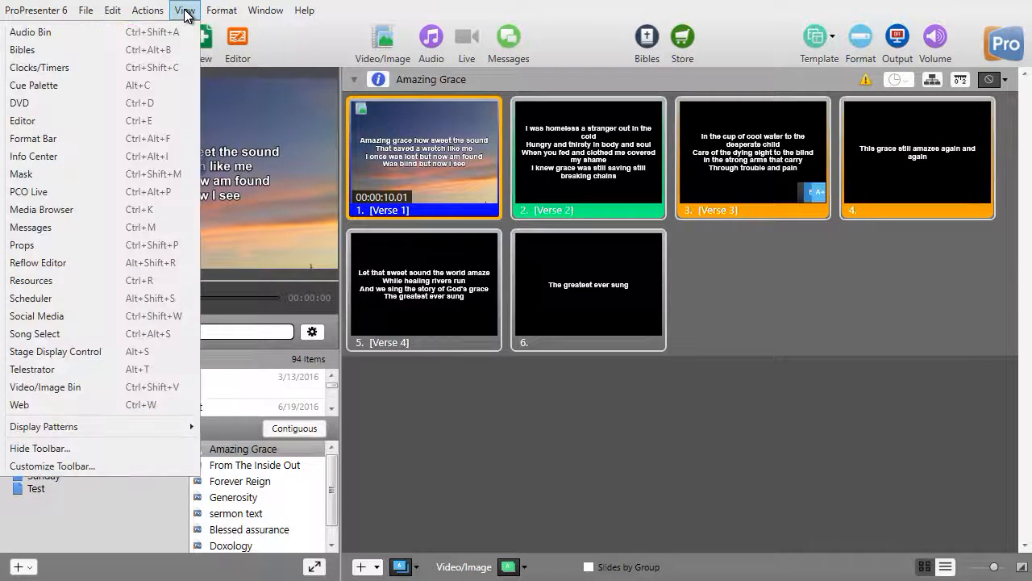
left_click(171, 224)
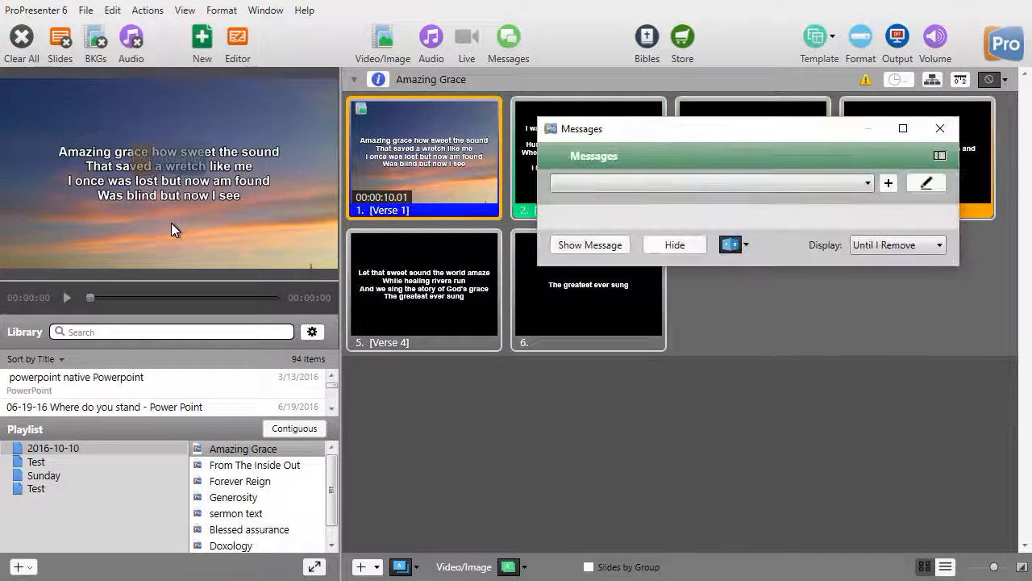
left_click_drag(672, 135, 610, 125)
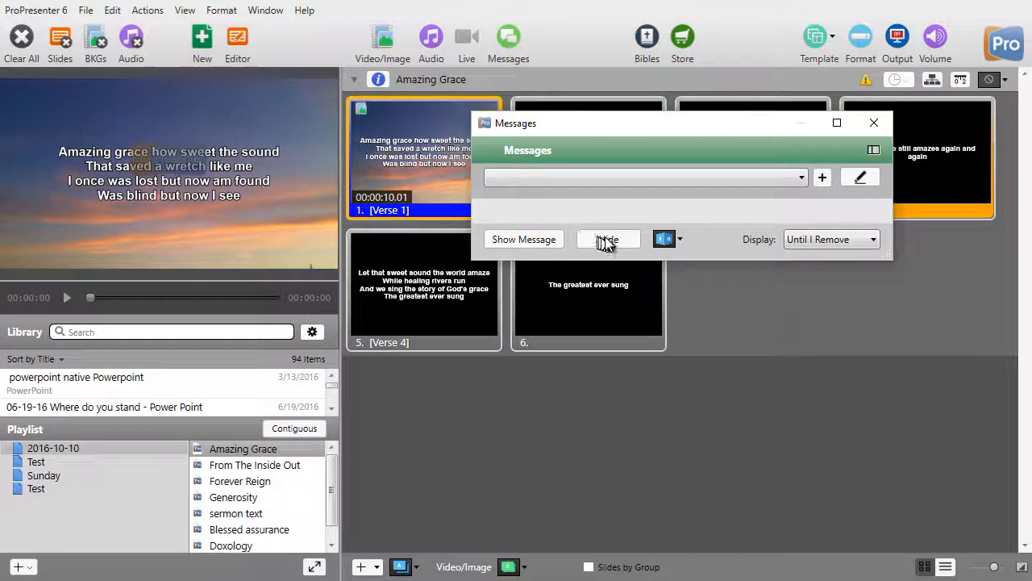
left_click(664, 238)
left_click(255, 289)
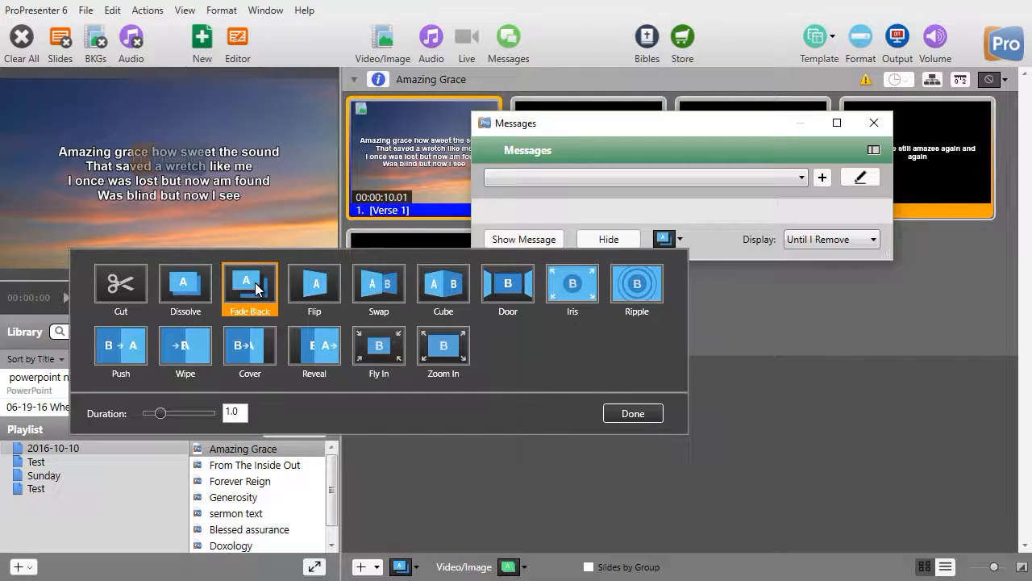
left_click(625, 412)
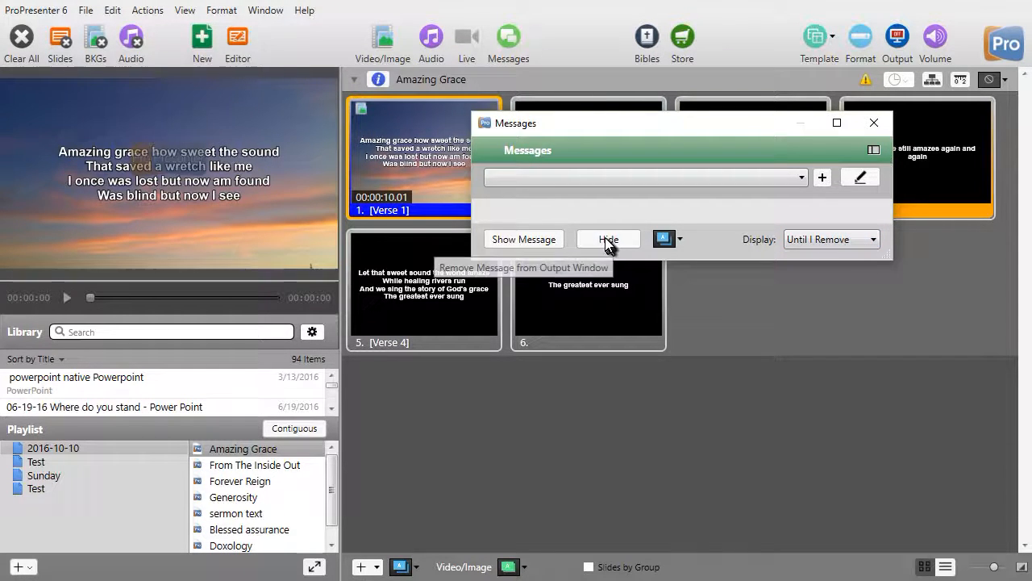
left_click(872, 242)
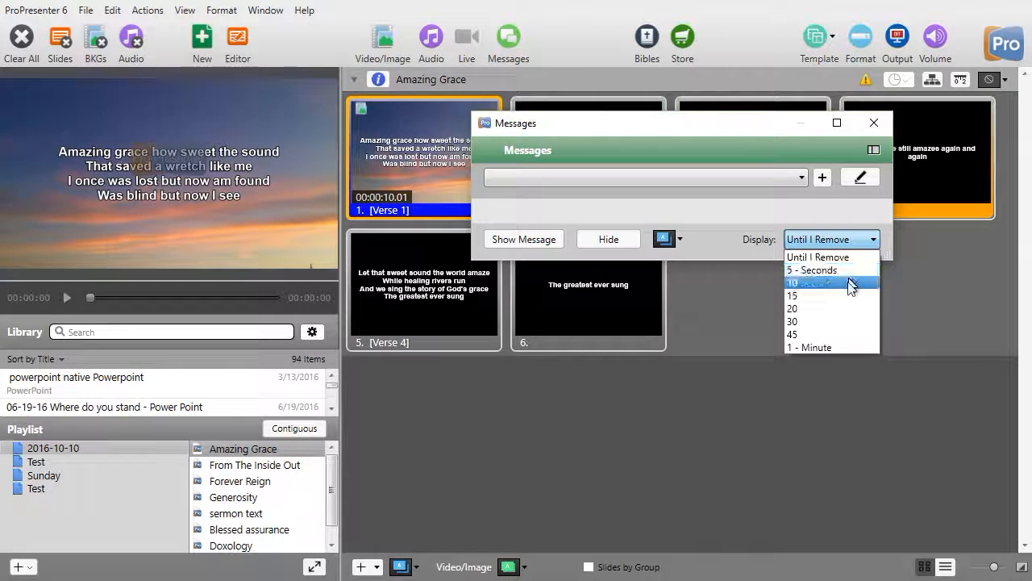
left_click(925, 291)
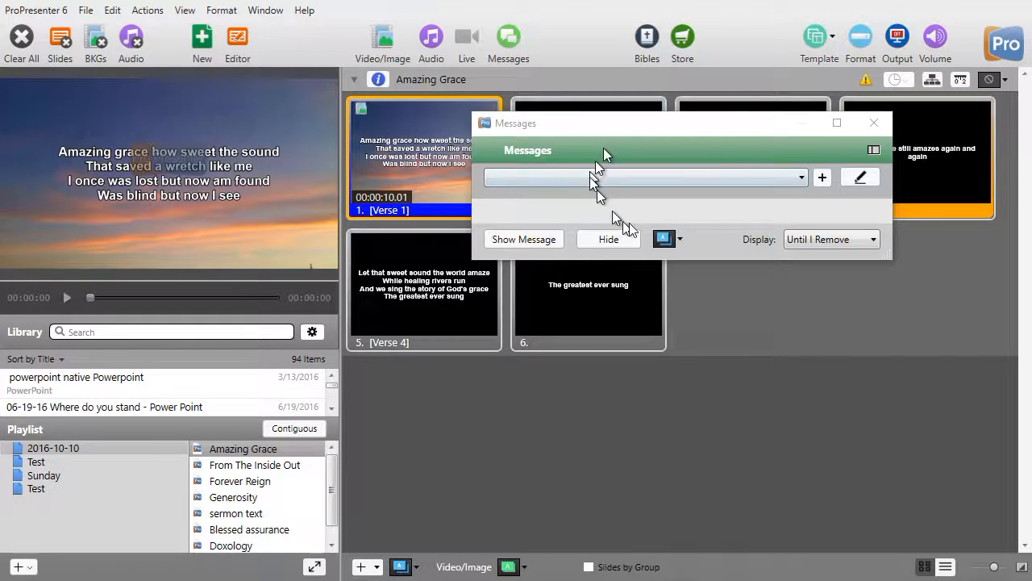
Open the message editor and create a new message named "Child Alert"
left_click(860, 179)
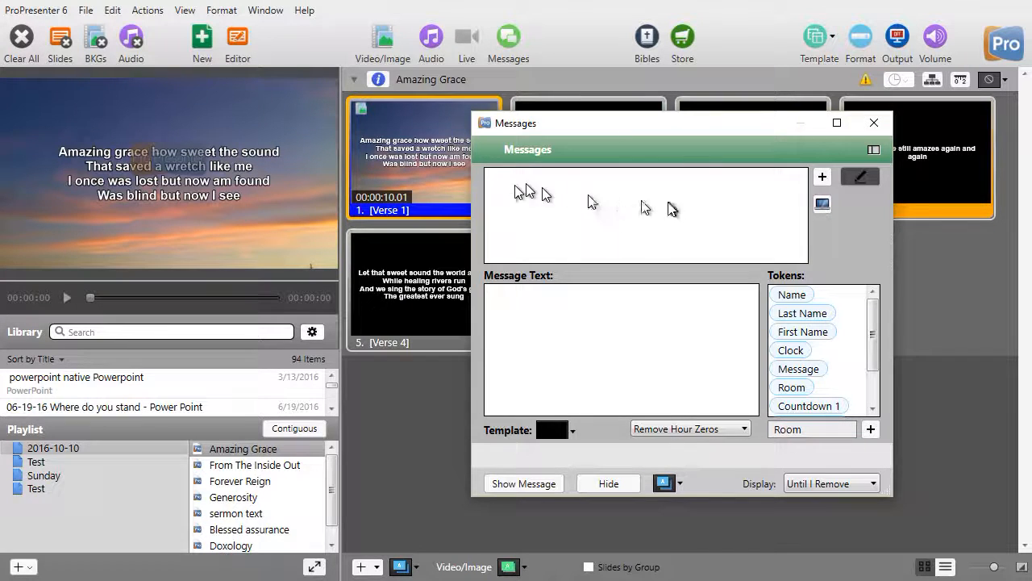
left_click(822, 177)
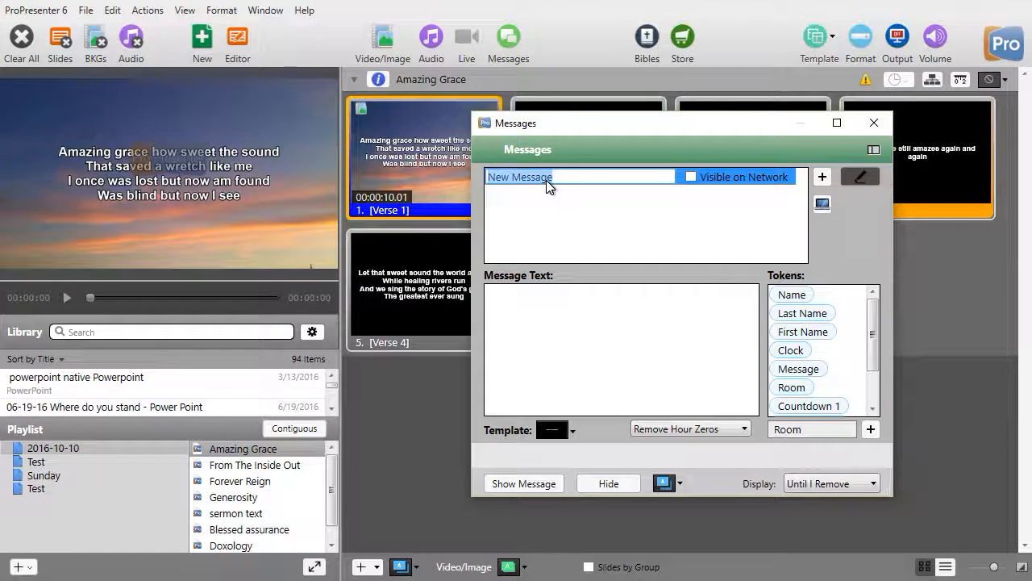
type("Child Alert")
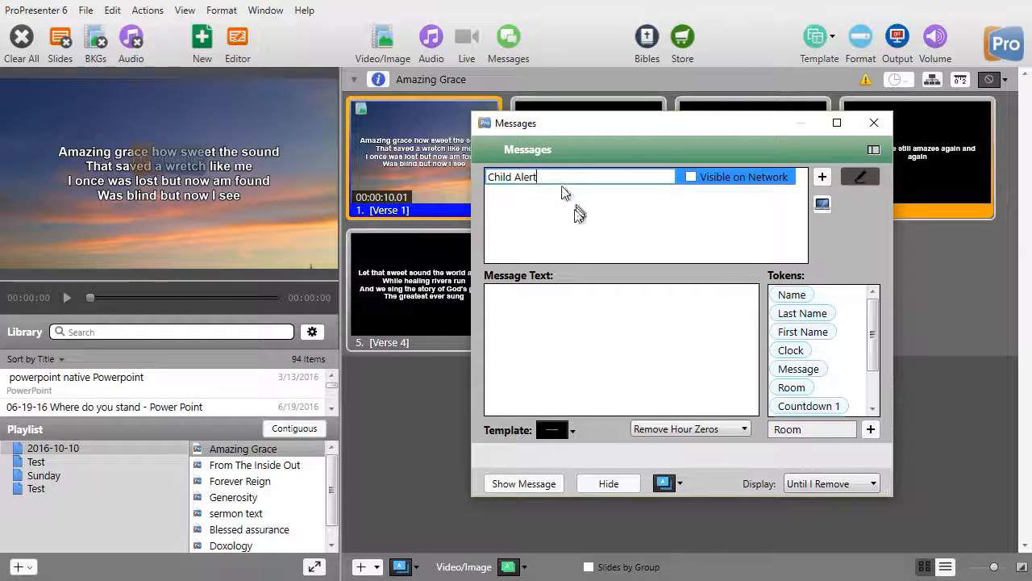
Enter the parent's name followed by "your child needs your help. Come to the front desk." as message text and show it on the output
left_click(493, 293)
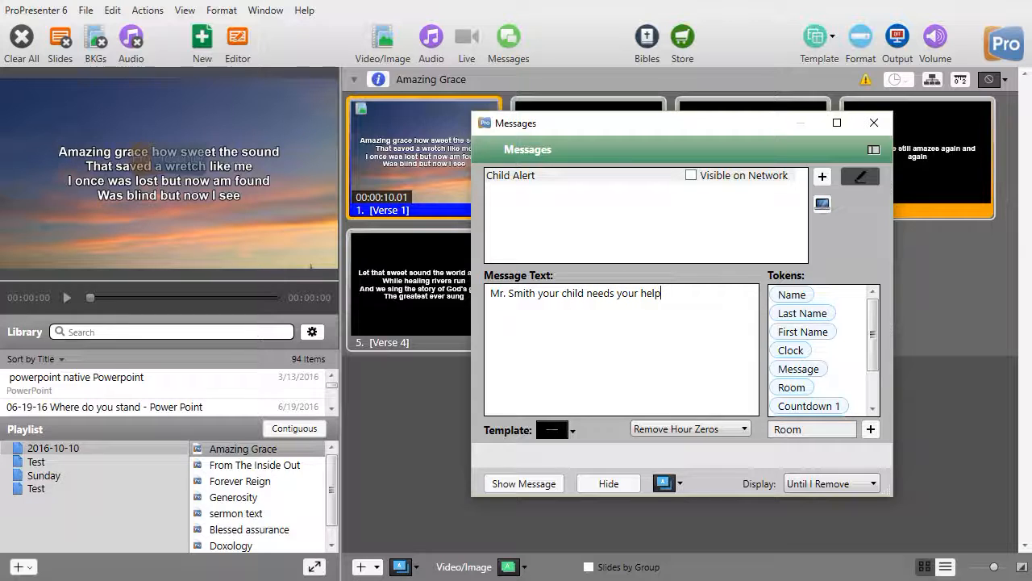
type("o the front desk.")
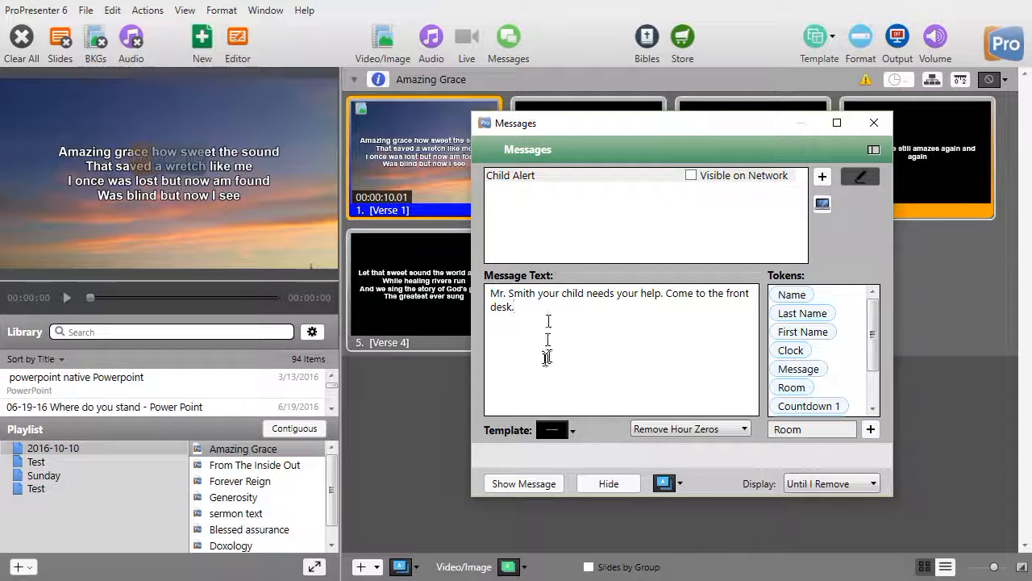
left_click(528, 486)
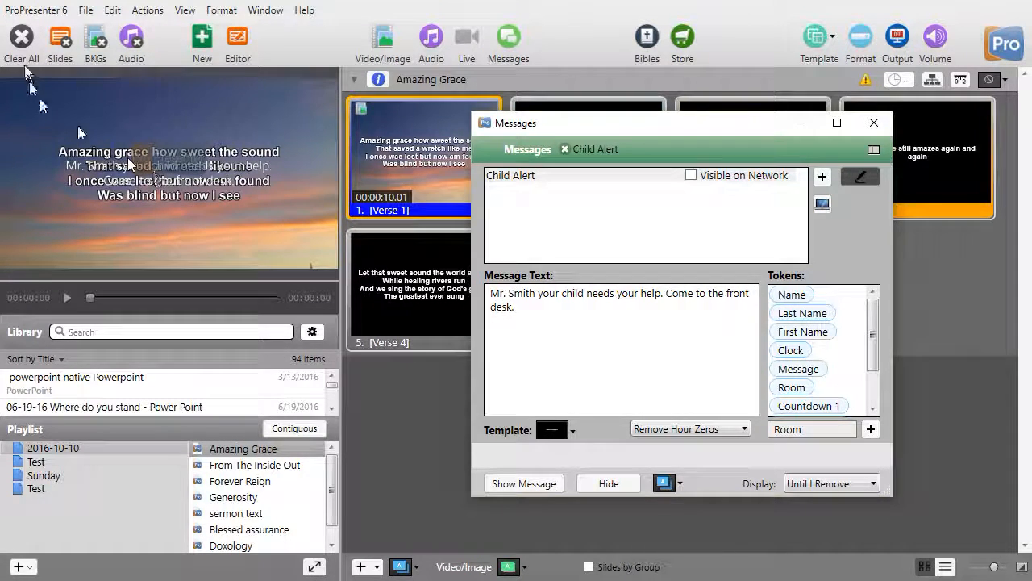
Clear all output and show the message again with the Impression "Lower Third Scripture" template
left_click(23, 38)
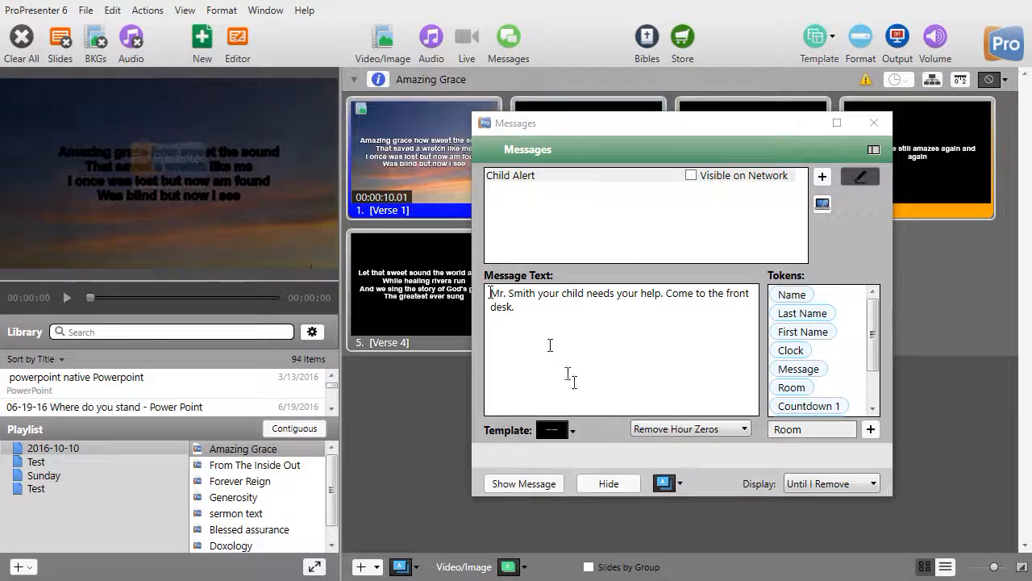
left_click(556, 428)
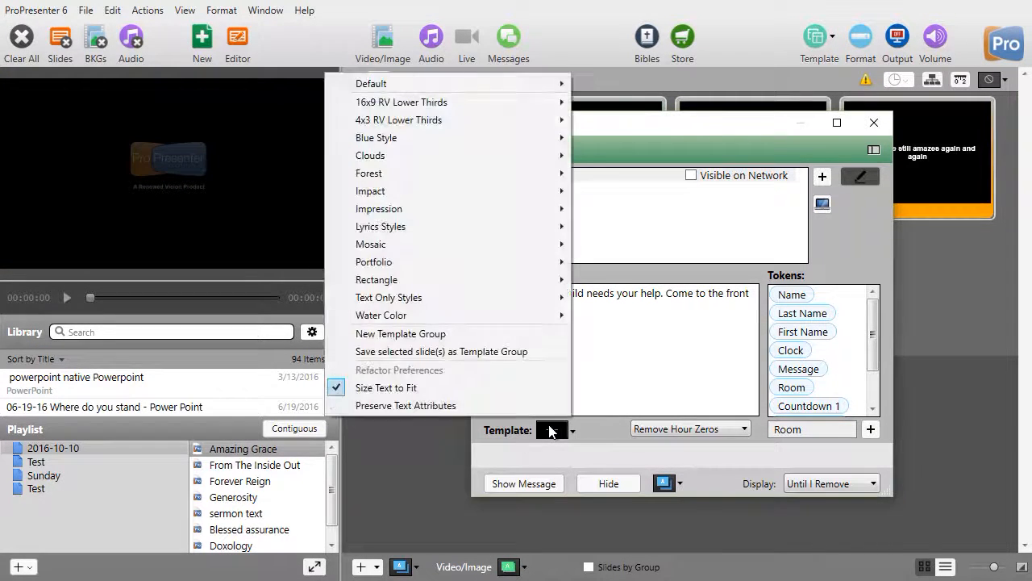
mouse_move(532, 266)
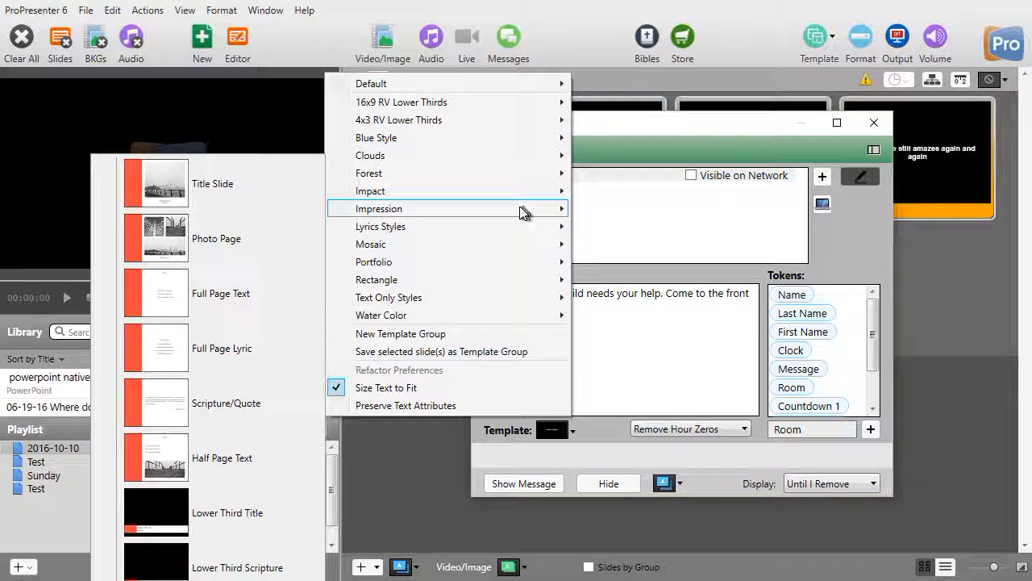
left_click(266, 564)
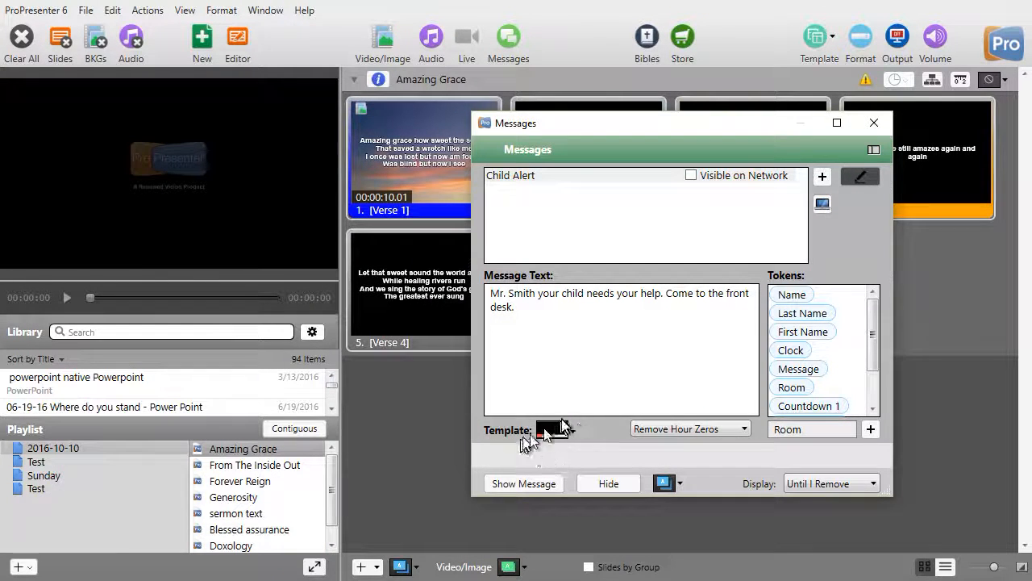
left_click(518, 484)
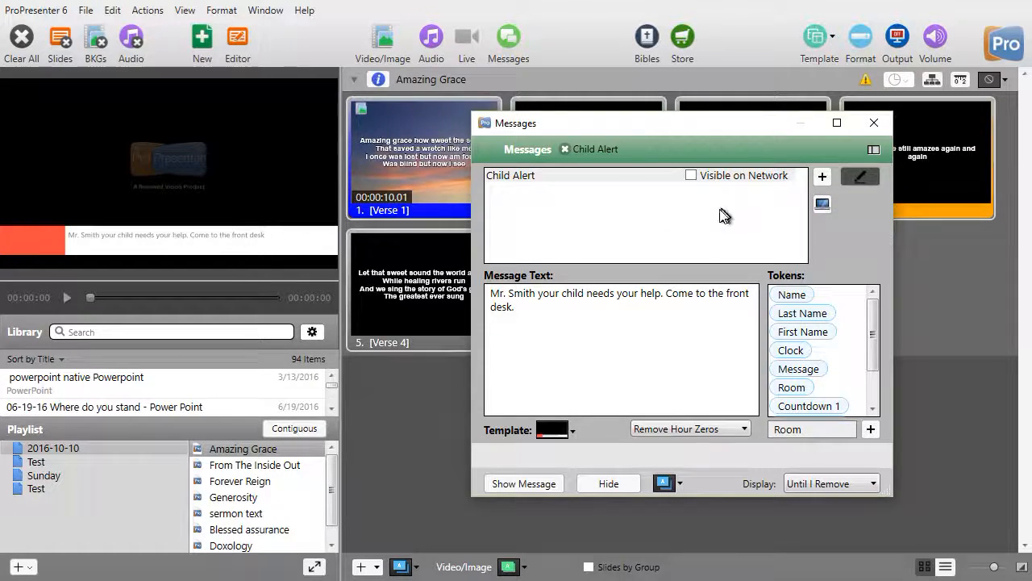
Switch the message to the Impression "Lower Third Title" template and send it to the output again
left_click(555, 433)
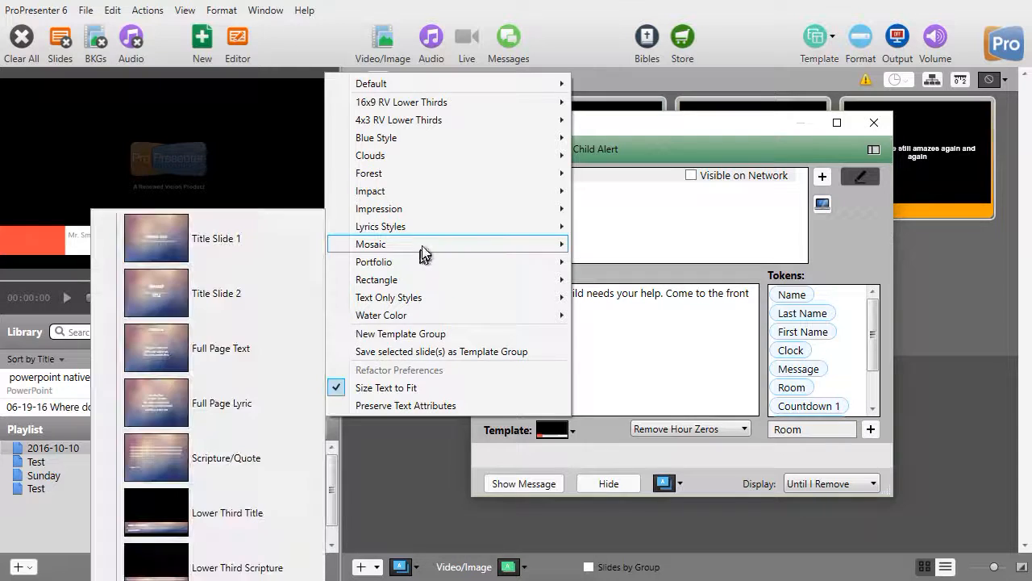
mouse_move(401, 210)
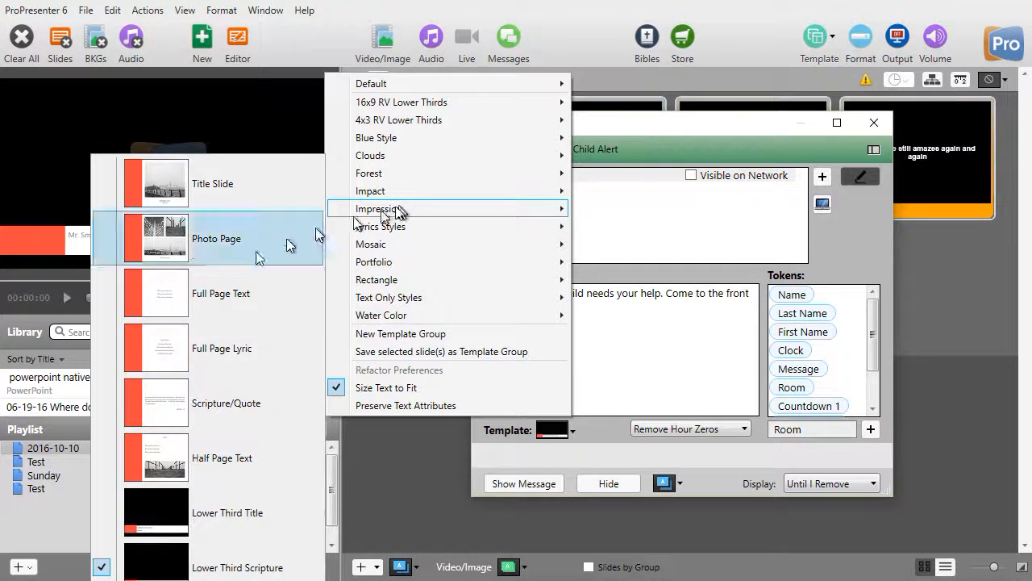
left_click(255, 524)
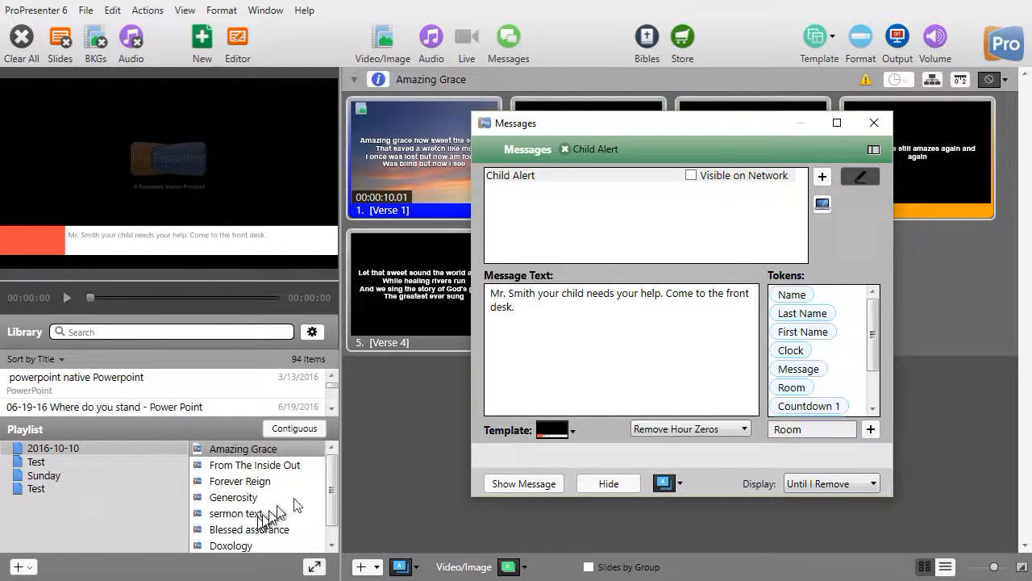
left_click(522, 484)
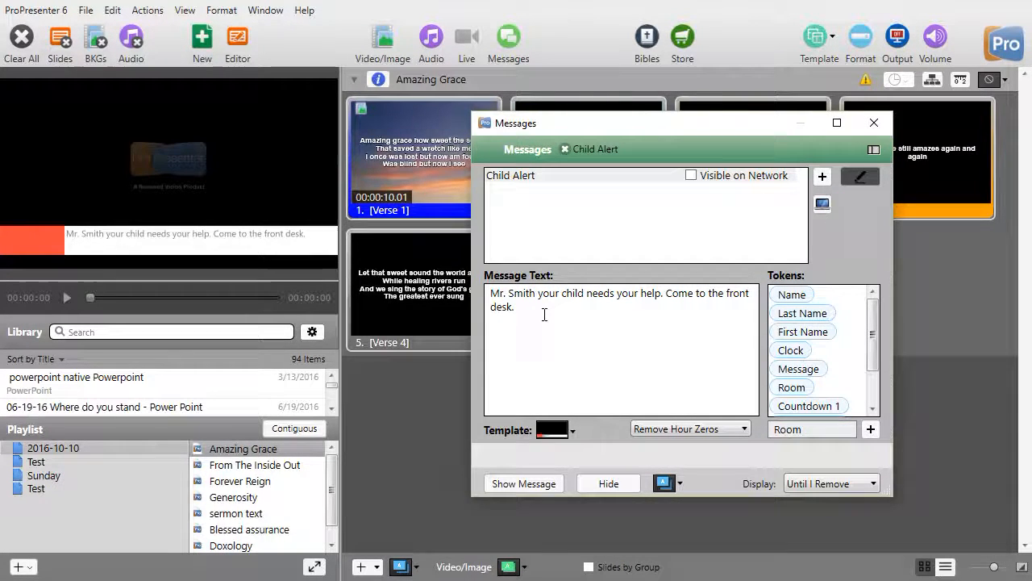
Replace the message text with "Attention", the Name token and ", would you please come to"
left_click_drag(540, 307, 473, 294)
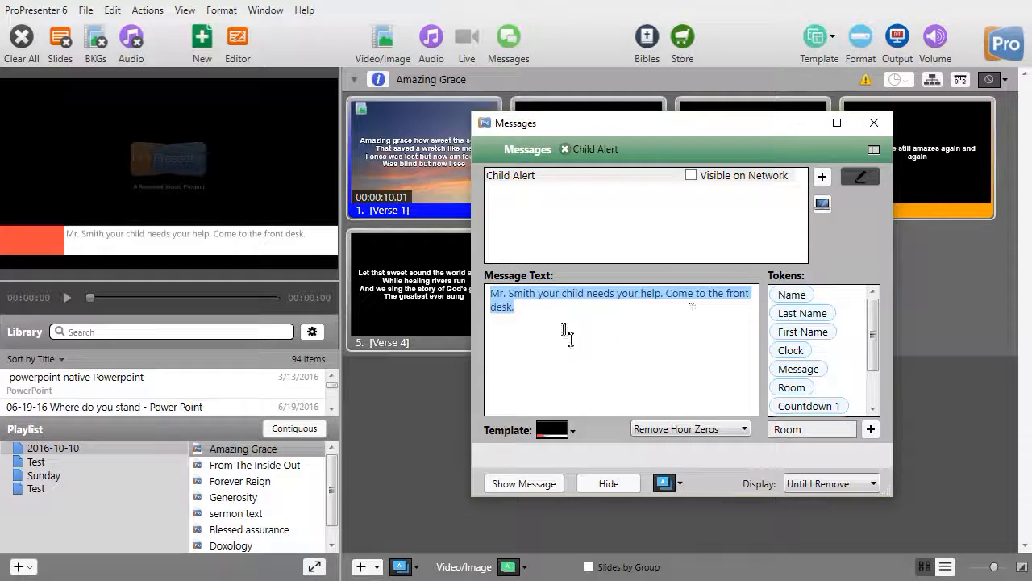
key("BackSpace")
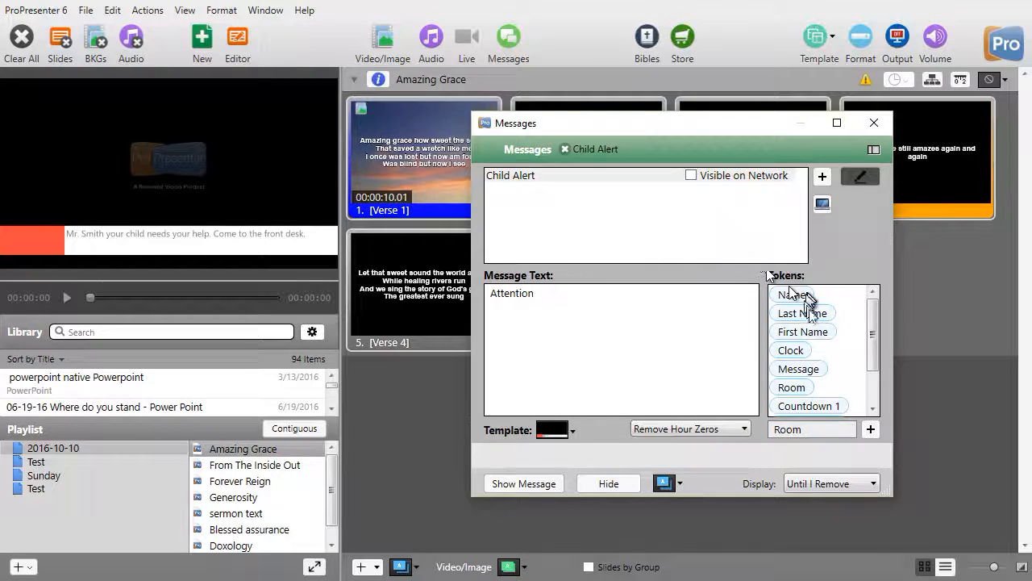
left_click_drag(791, 294, 561, 303)
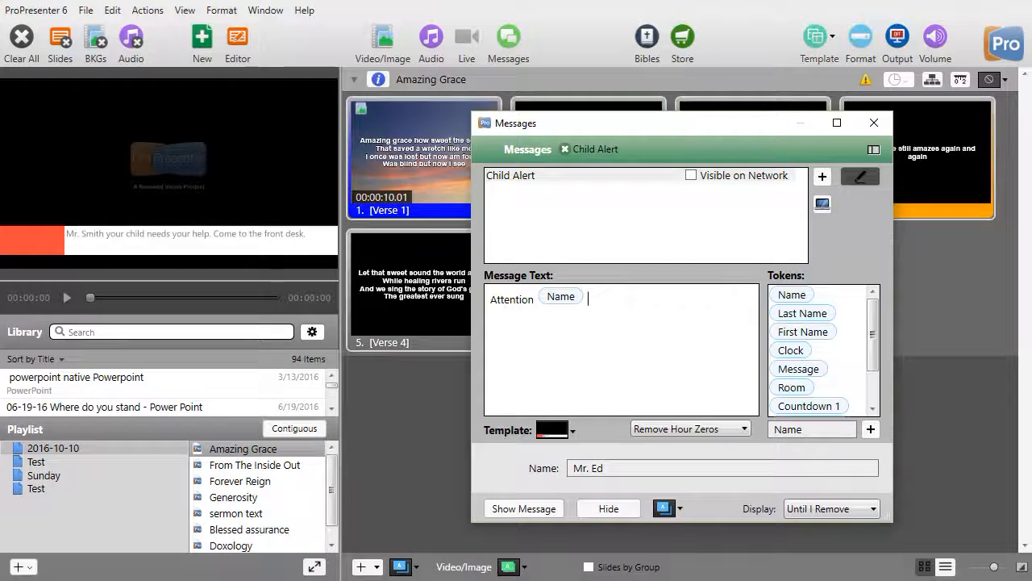
type(", would you please come to")
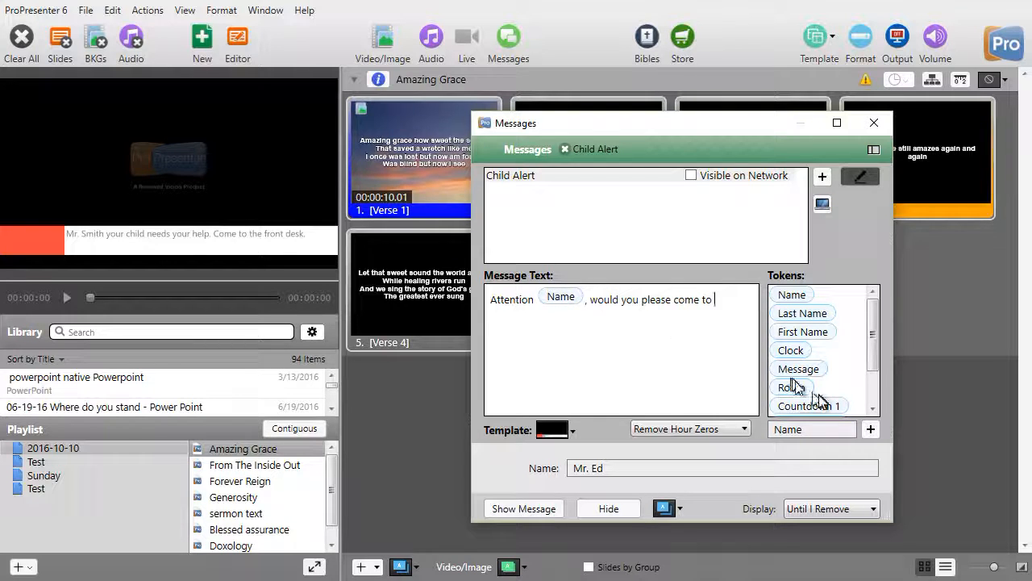
Complete the message text with the Room token and "so we can rescue our staff from your child!" and show the message
left_click_drag(791, 395, 735, 310)
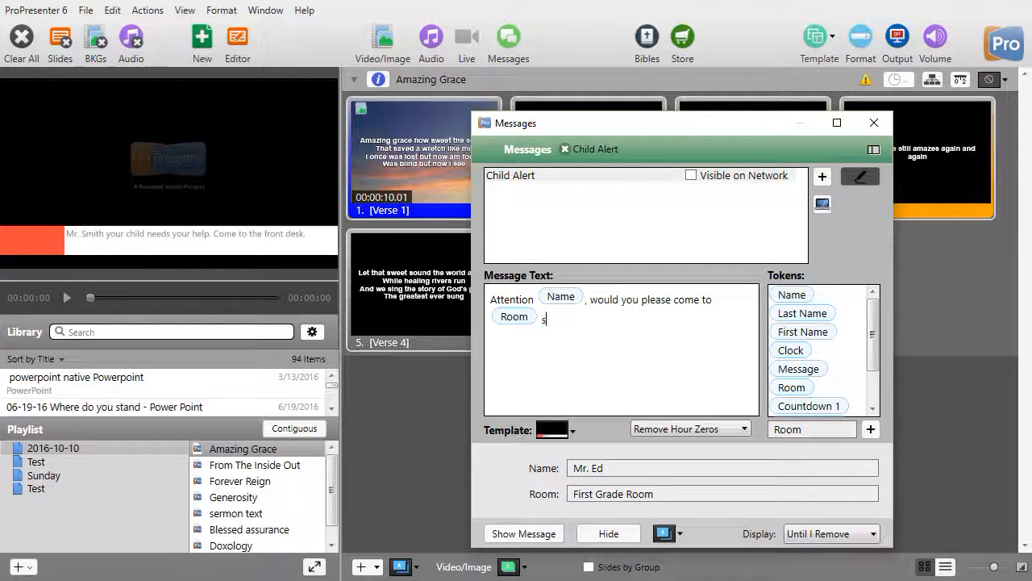
type("so we can rescue out")
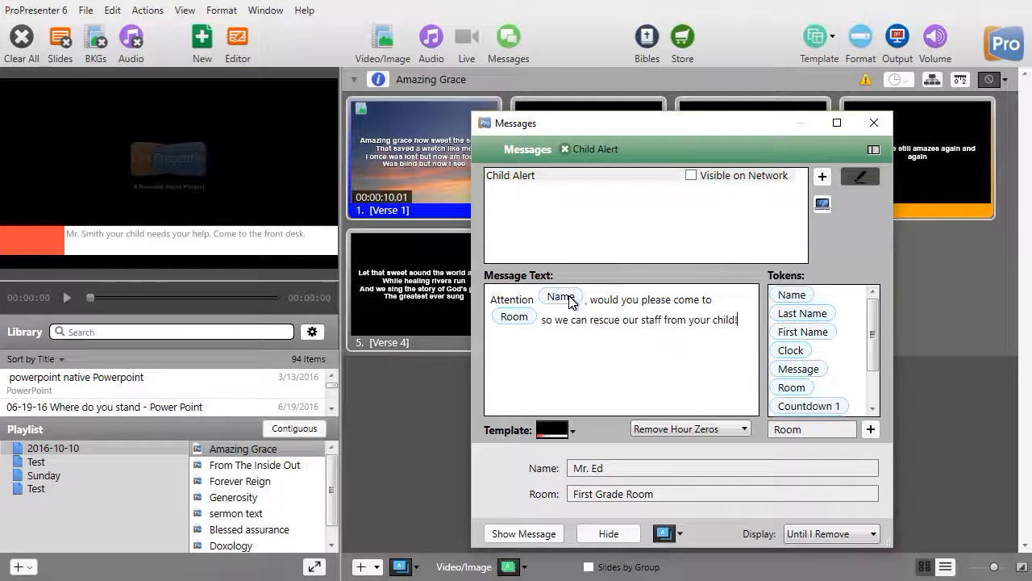
left_click_drag(542, 493, 564, 471)
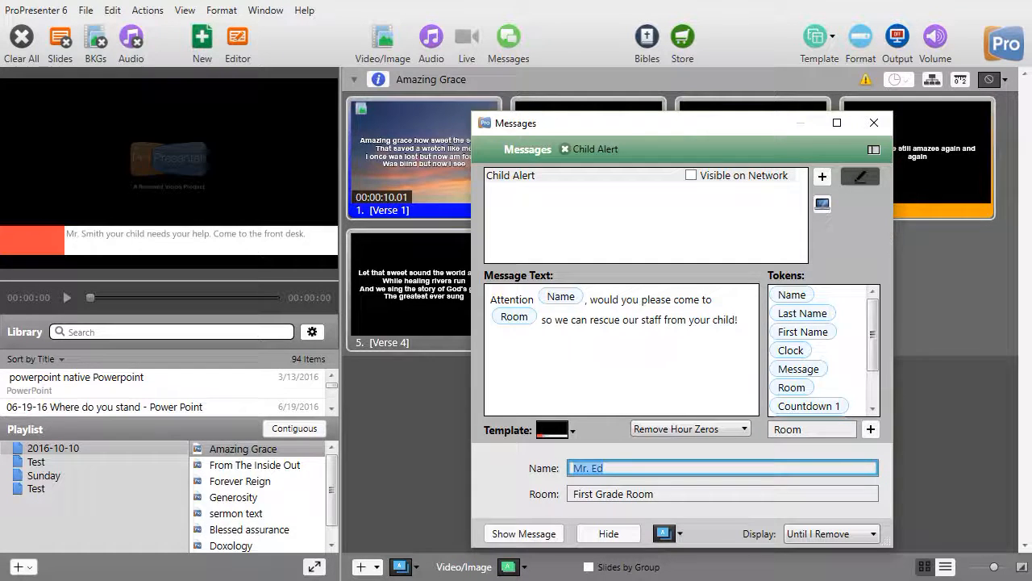
left_click(525, 533)
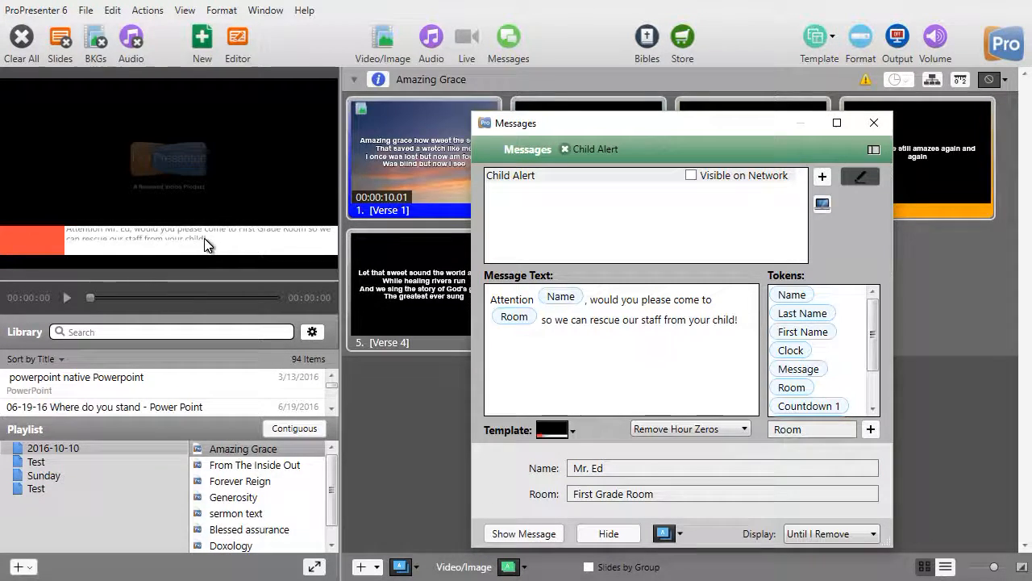
Apply the Impression "Lower Third Scripture" template to the tokenized message and refresh it on the output
left_click(555, 434)
mouse_move(401, 216)
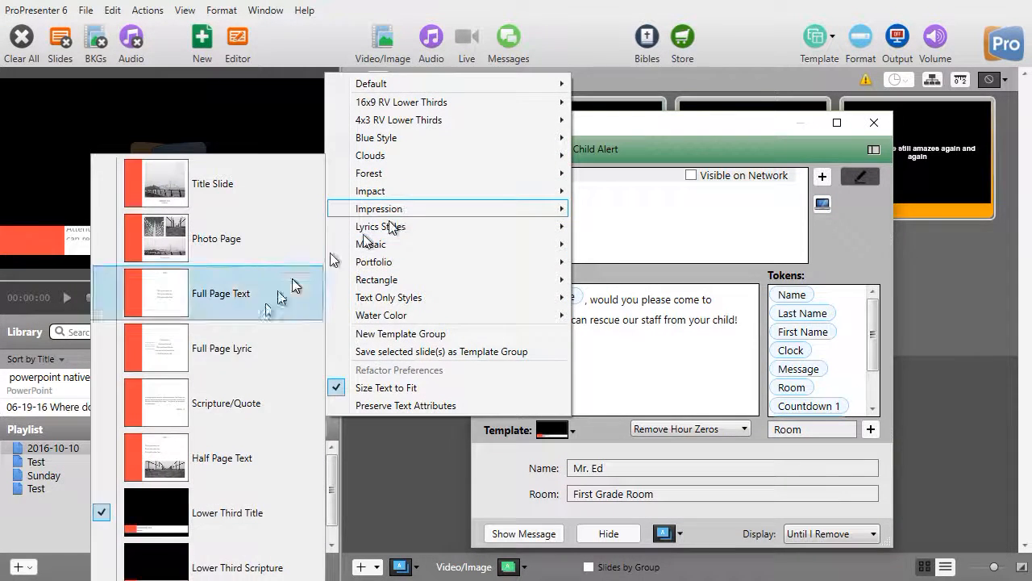
left_click(258, 569)
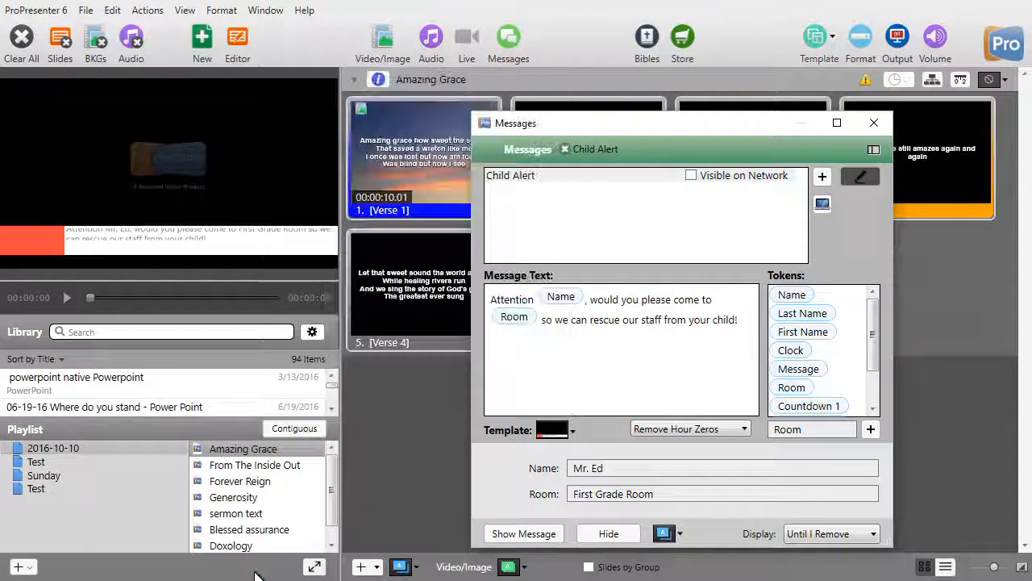
left_click(508, 533)
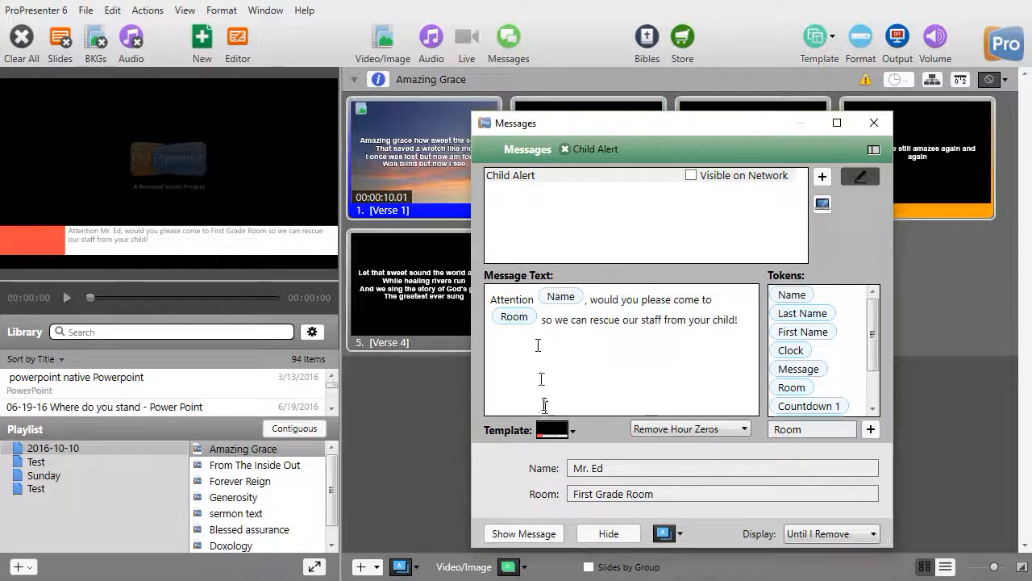
Replace the message's Name value with another parent's title and surname
left_click_drag(611, 468, 535, 469)
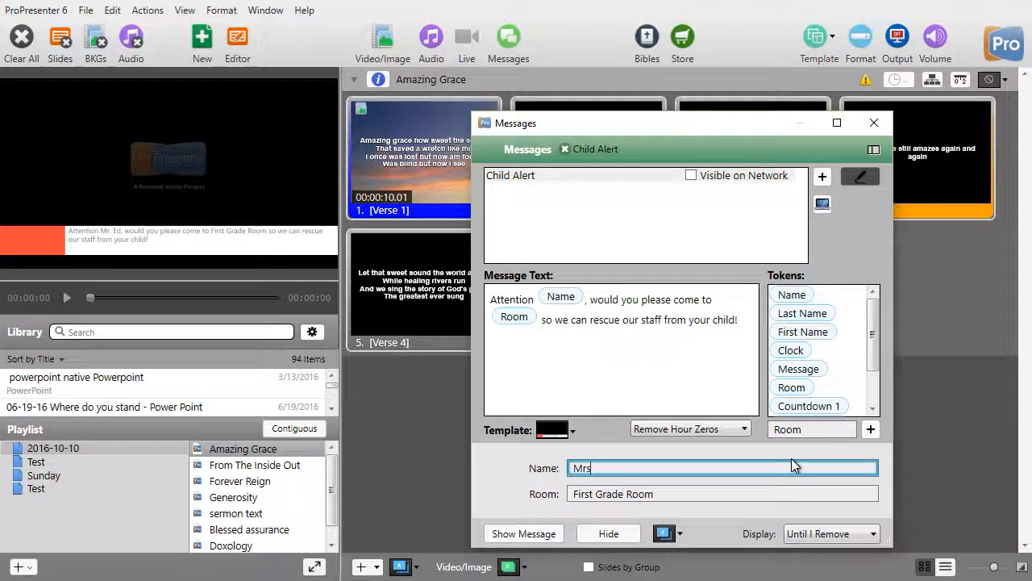
type("s. Jones")
key("Tab")
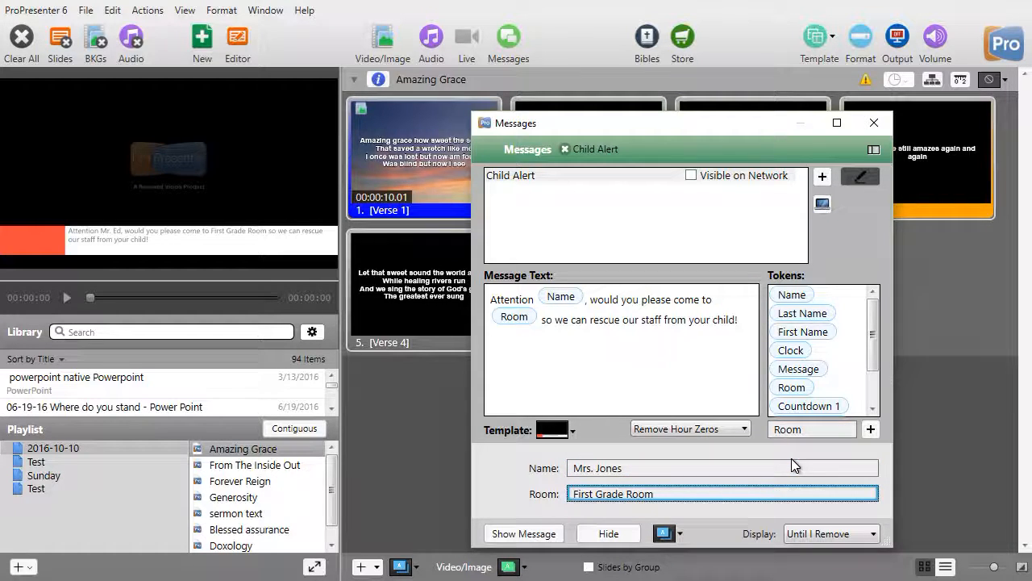
Set the message's Room value to "5th grade room" and send the updated message to the output
key("Home")
key("Delete")
key("Delete")
key("Delete")
key("Delete")
key("Delete")
key("Delete")
key("Delete")
key("Delete")
key("Delete")
key("Delete")
key("Delete")
key("Delete")
key("Delete")
key("Delete")
key("Delete")
key("Delete")
type("5th grade room")
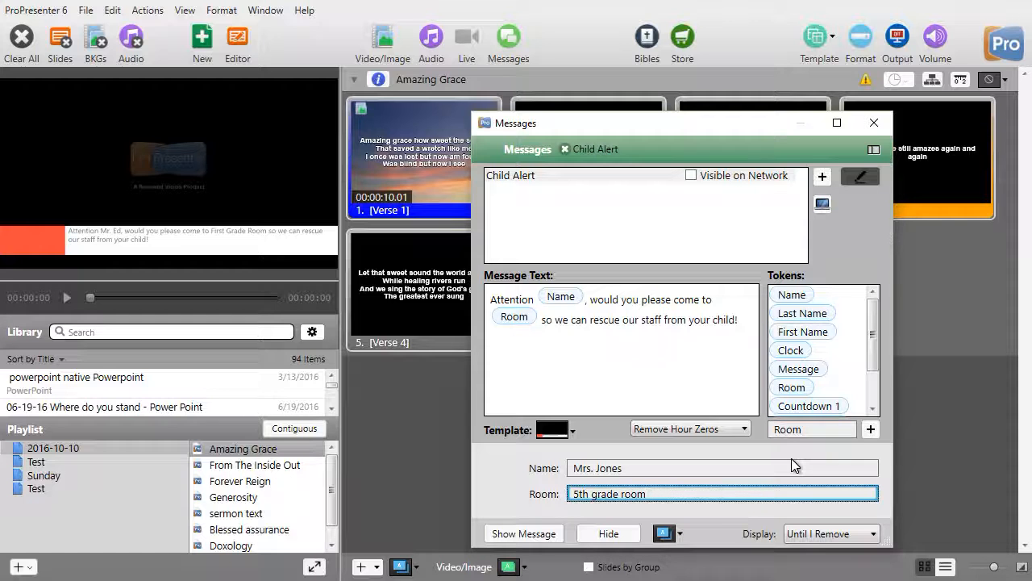
left_click(546, 534)
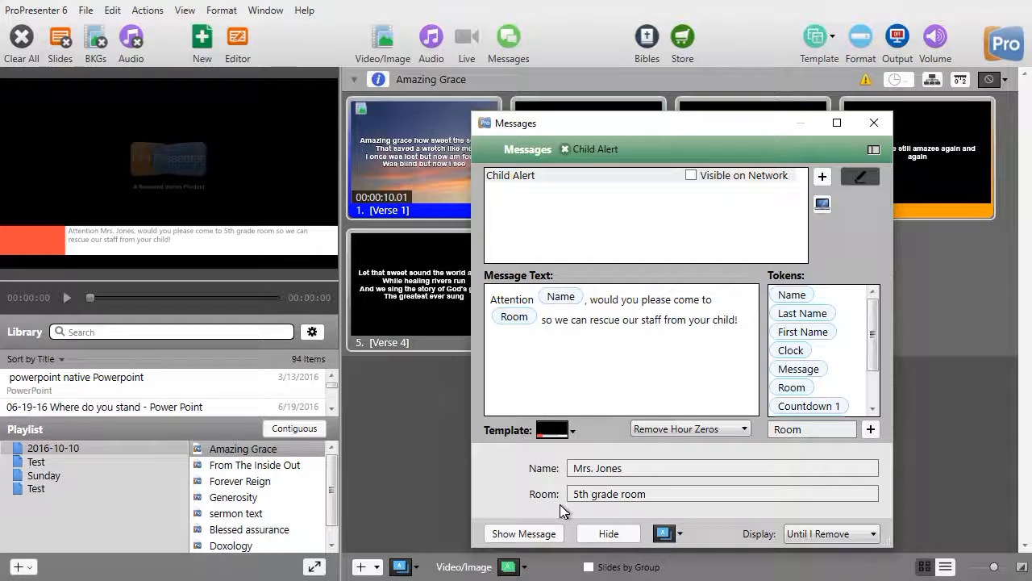
Add a second message to the message list
mouse_move(874, 347)
left_mouse_down()
mouse_move(881, 434)
mouse_move(878, 356)
left_mouse_up()
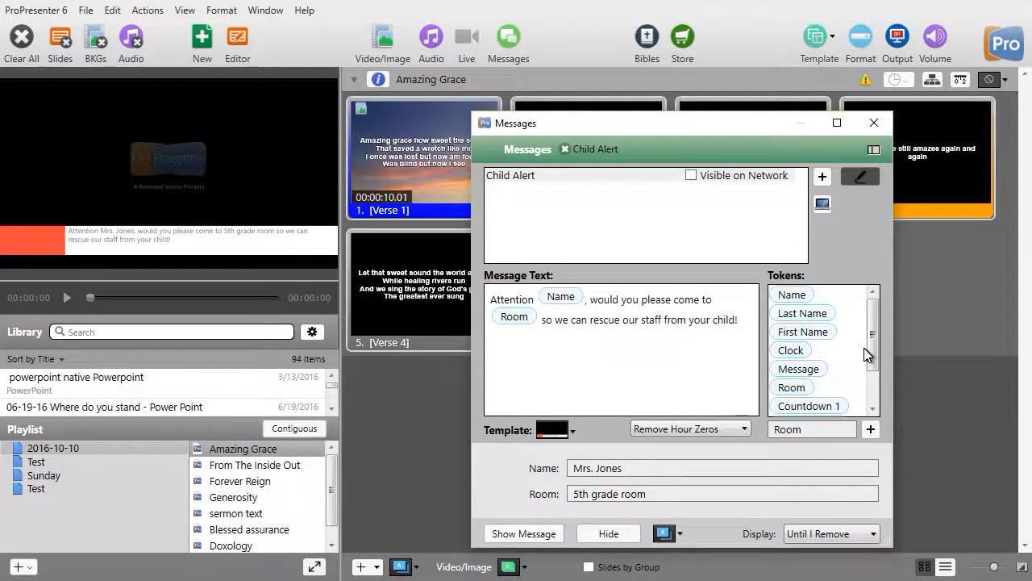
left_click_drag(874, 343, 875, 413)
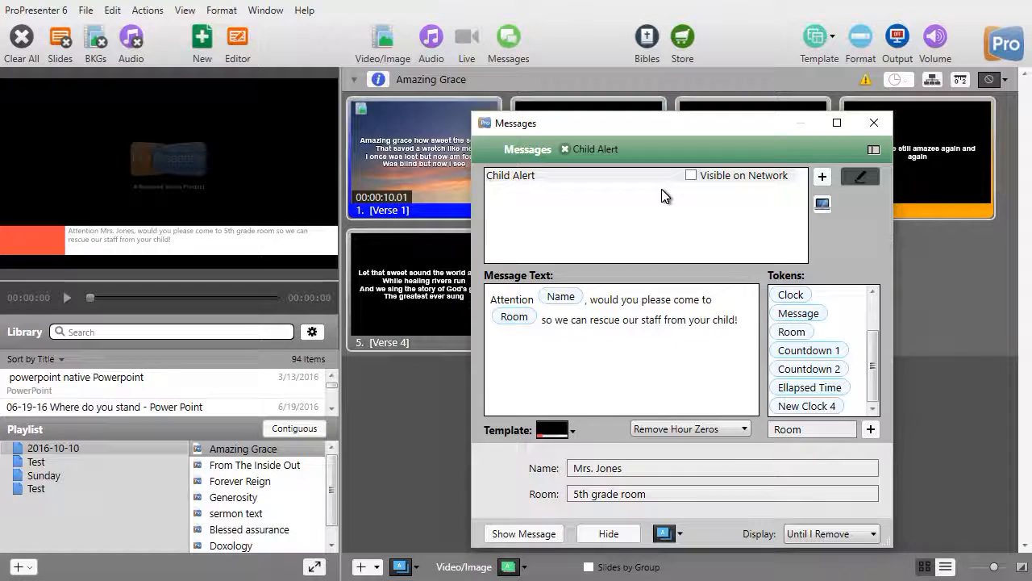
left_click(822, 177)
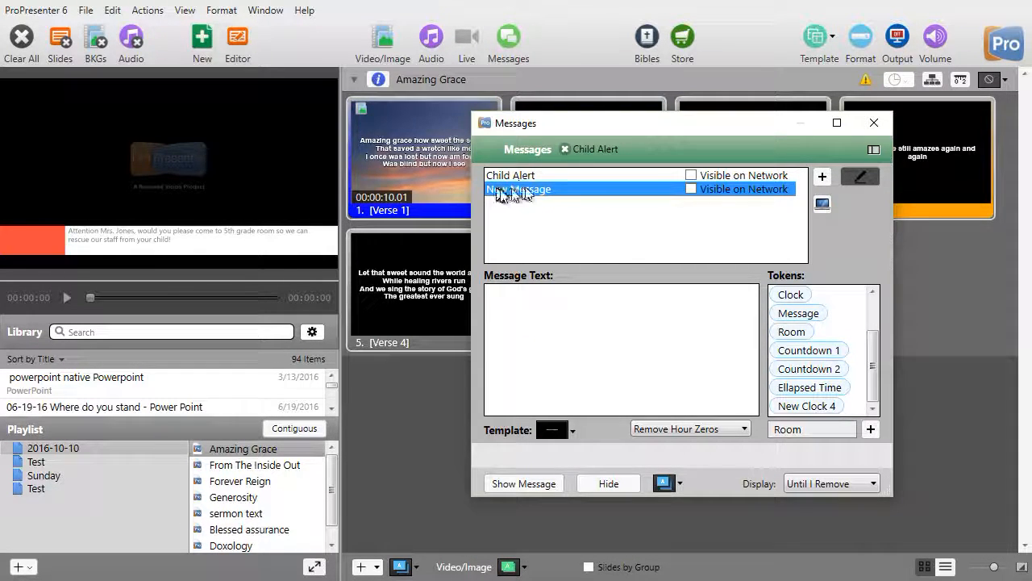